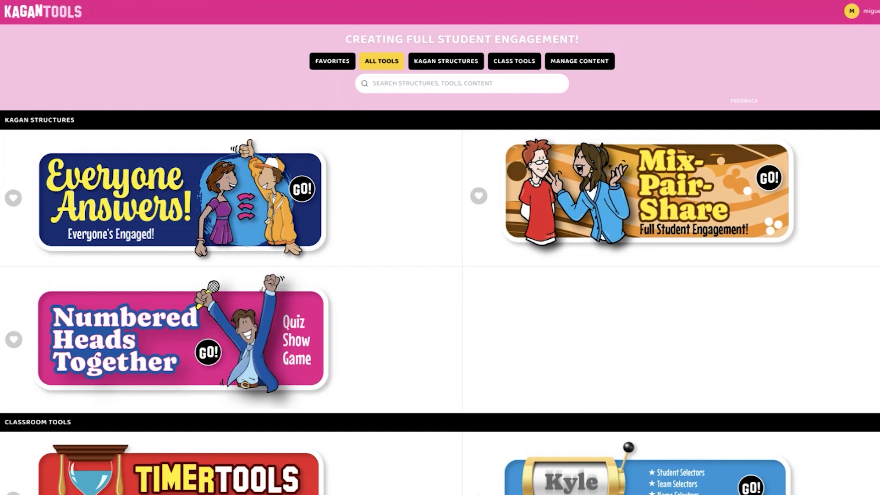
# Create a new question set and start its AI question generator with a quantity of 10 questions
pyautogui.click(579, 63)
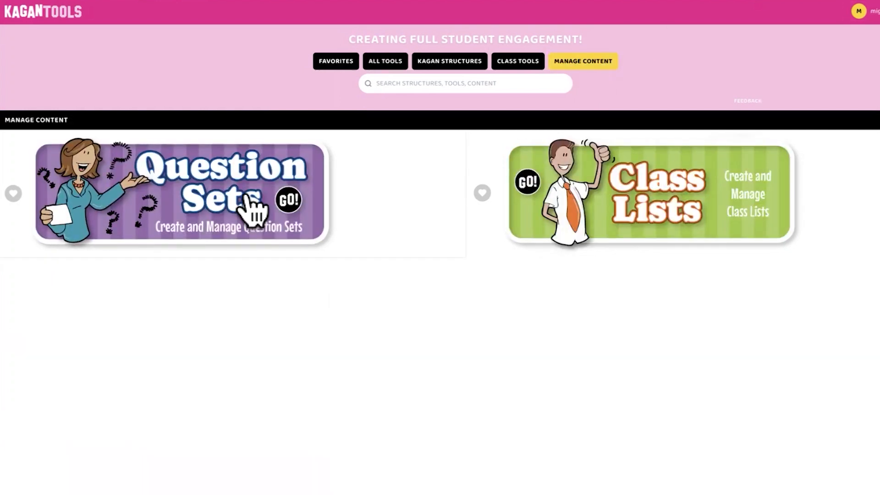
pyautogui.click(251, 207)
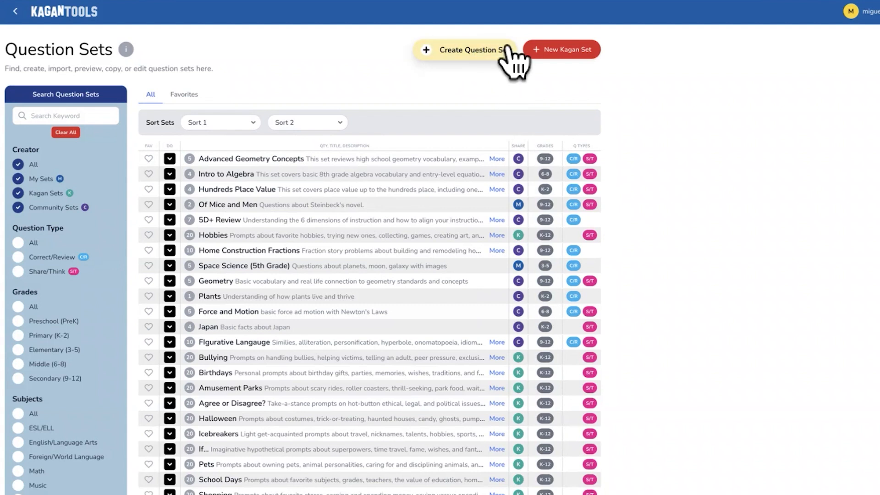
pyautogui.click(456, 51)
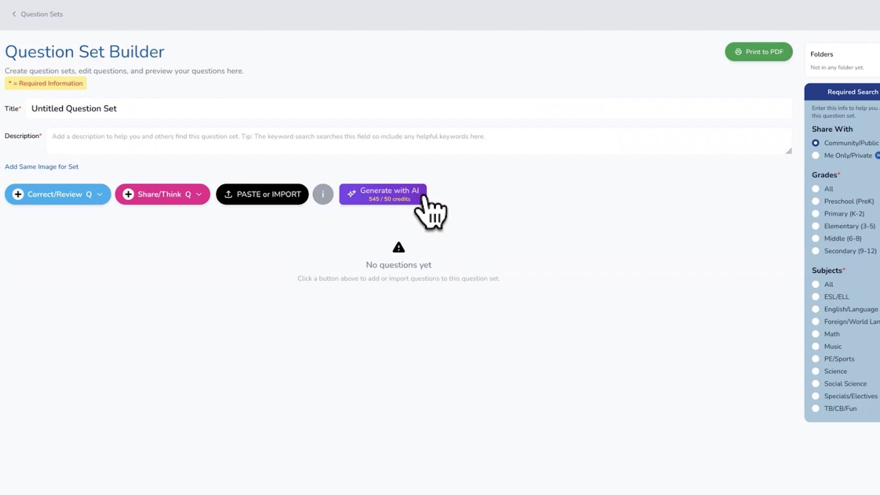
pyautogui.click(398, 195)
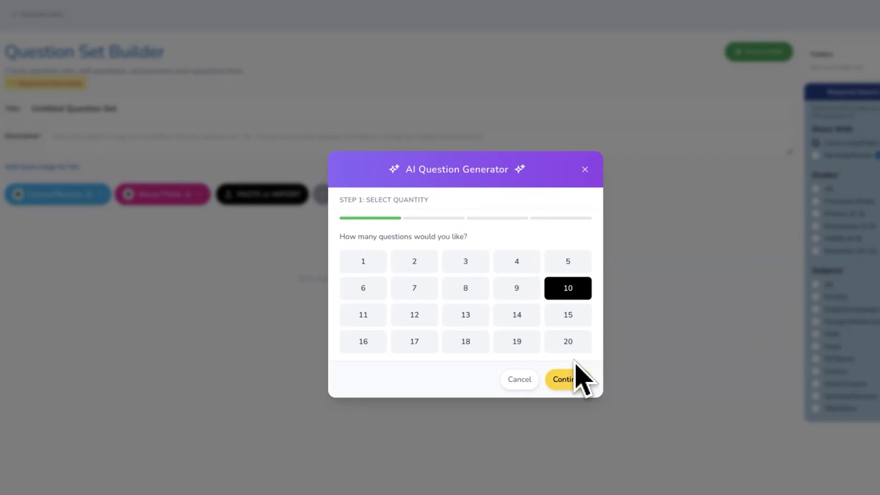
pyautogui.click(569, 379)
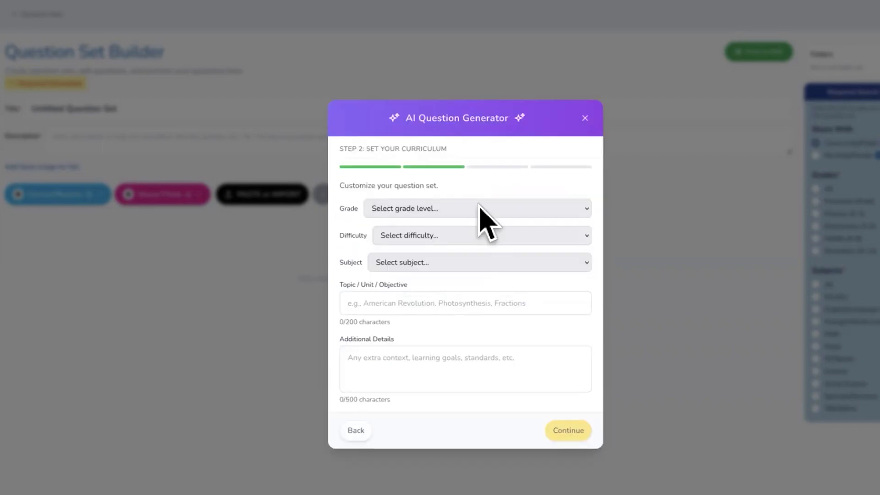
# Set the curriculum to 5th Grade, Medium difficulty and the subject Social Science
pyautogui.click(479, 207)
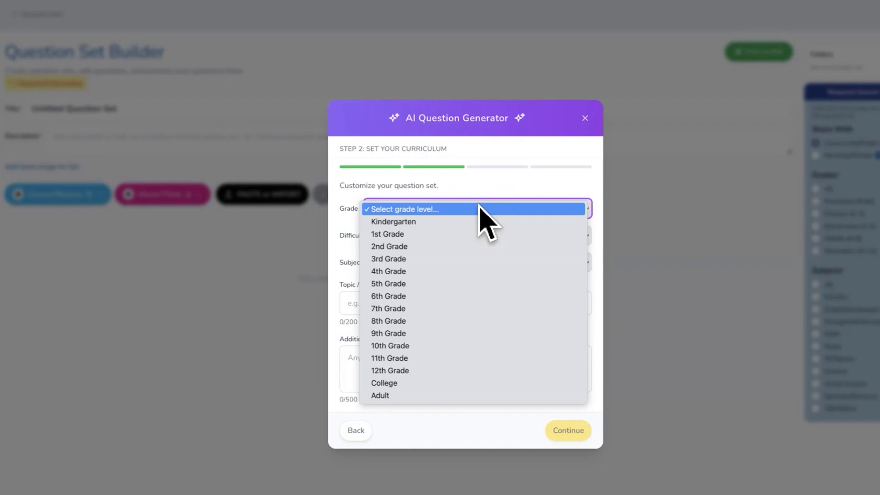
pyautogui.click(393, 285)
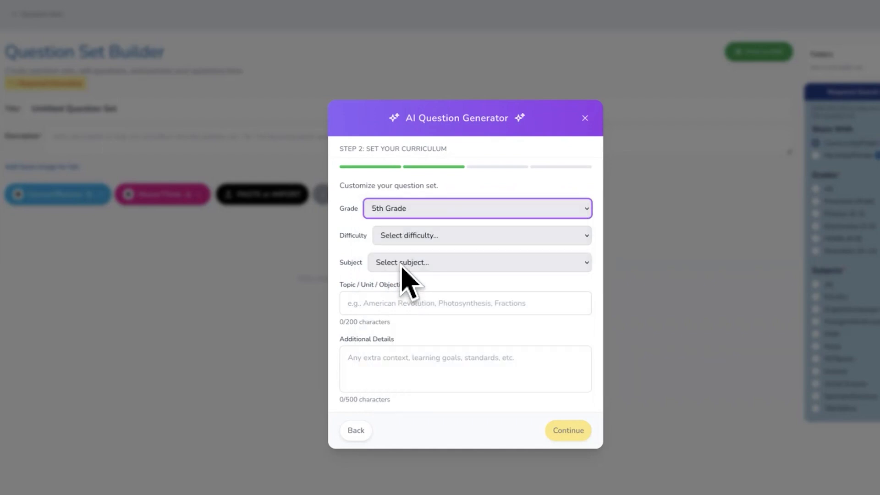
pyautogui.click(416, 236)
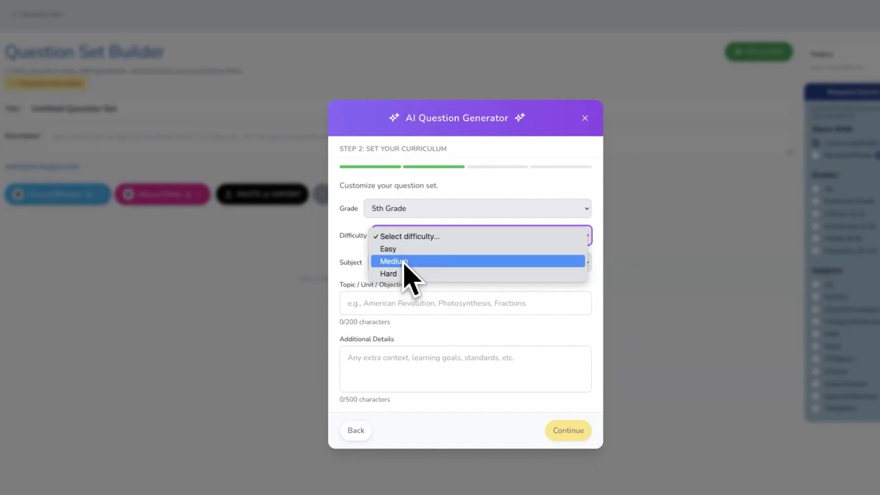
pyautogui.click(405, 261)
pyautogui.click(406, 263)
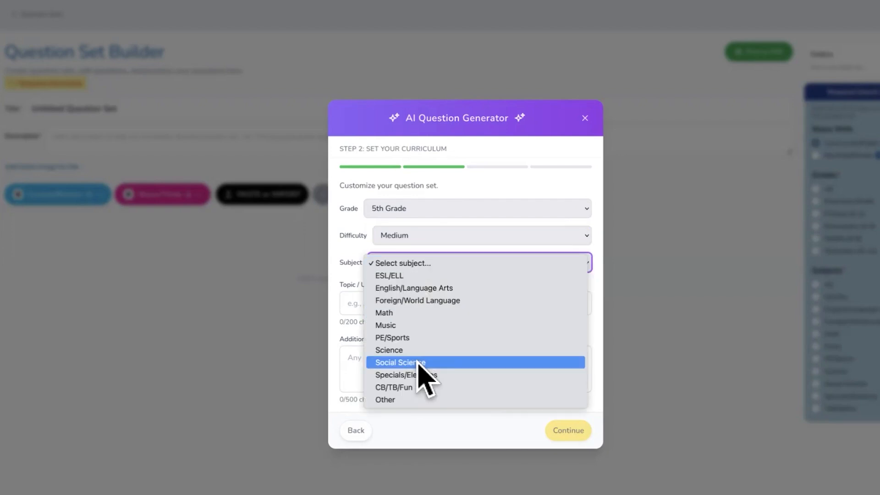
pyautogui.click(398, 362)
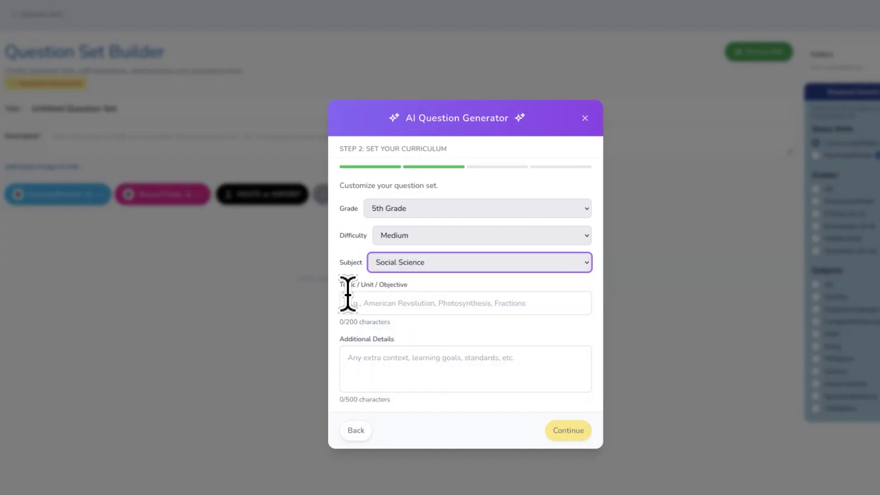
# Enter American Revolution as the topic, leave the additional details empty and continue to the question type selection
pyautogui.click(417, 311)
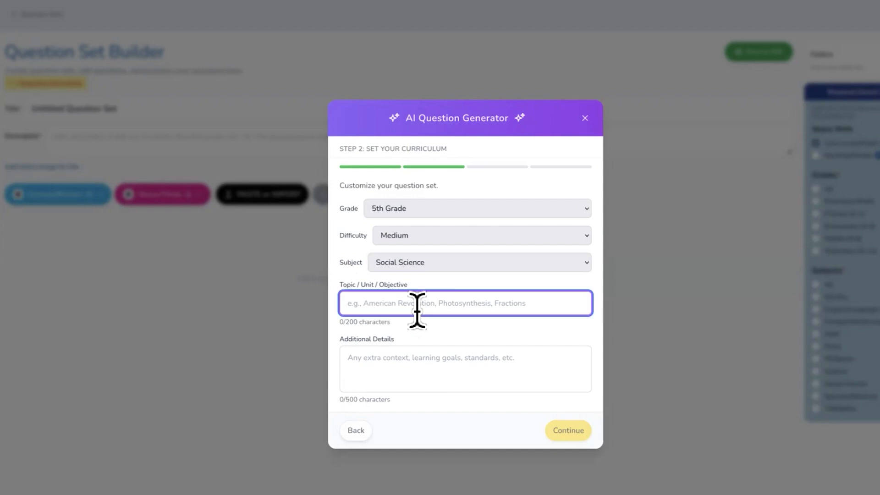
pyautogui.write('American Revolution')
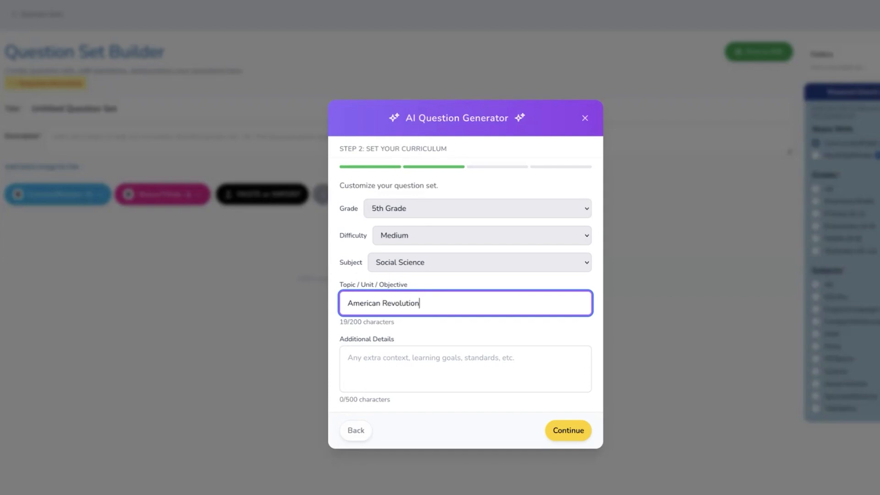
pyautogui.click(395, 370)
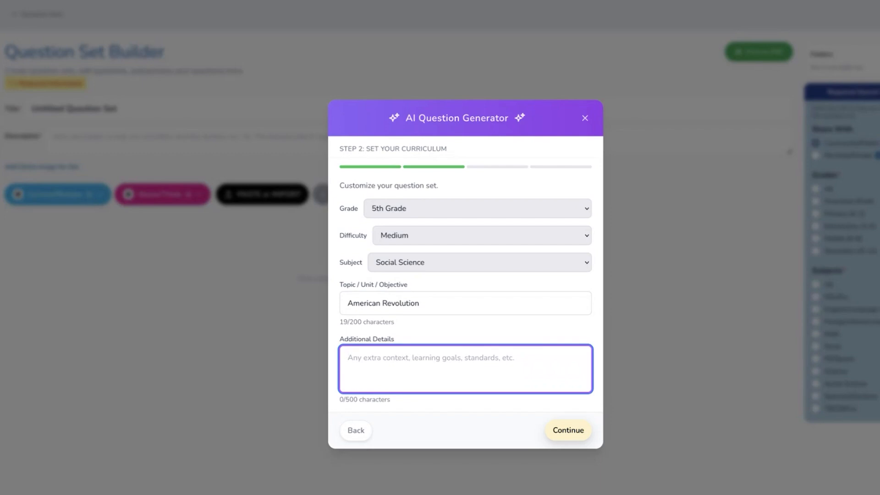
pyautogui.click(560, 431)
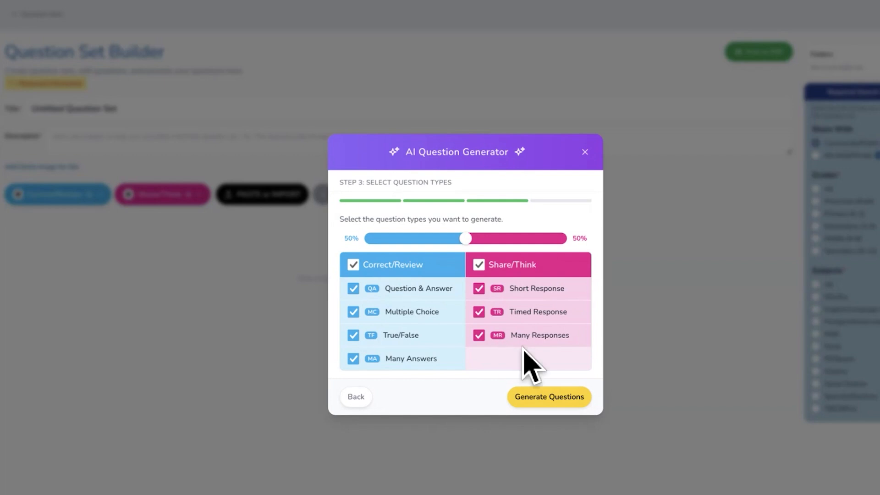
# Exclude and restore the whole Correct/Review category, and do the same with the Share/Think category
pyautogui.click(356, 266)
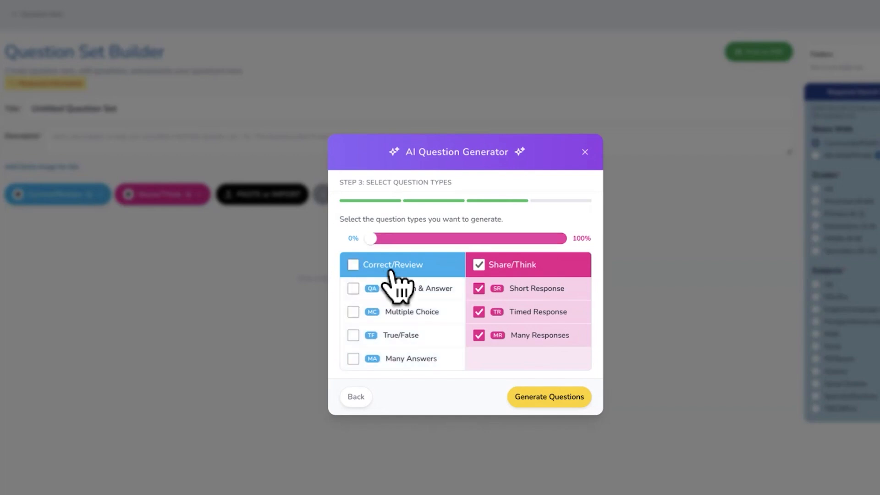
pyautogui.click(354, 266)
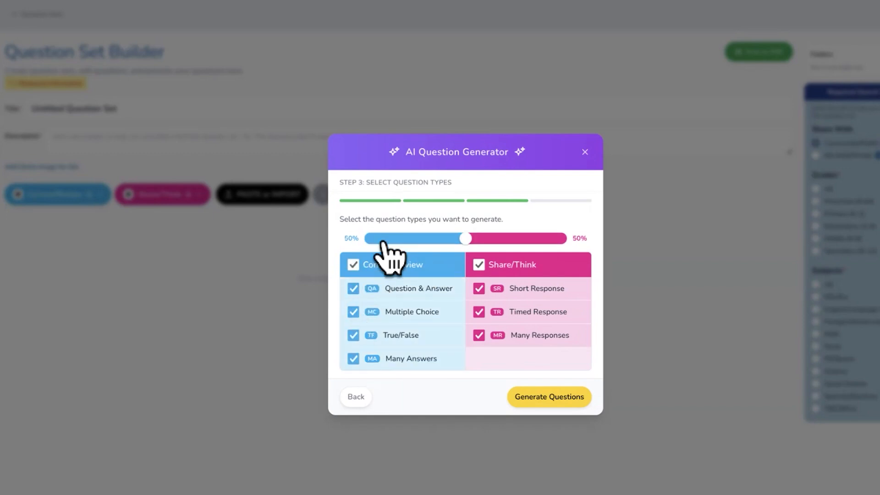
pyautogui.click(479, 265)
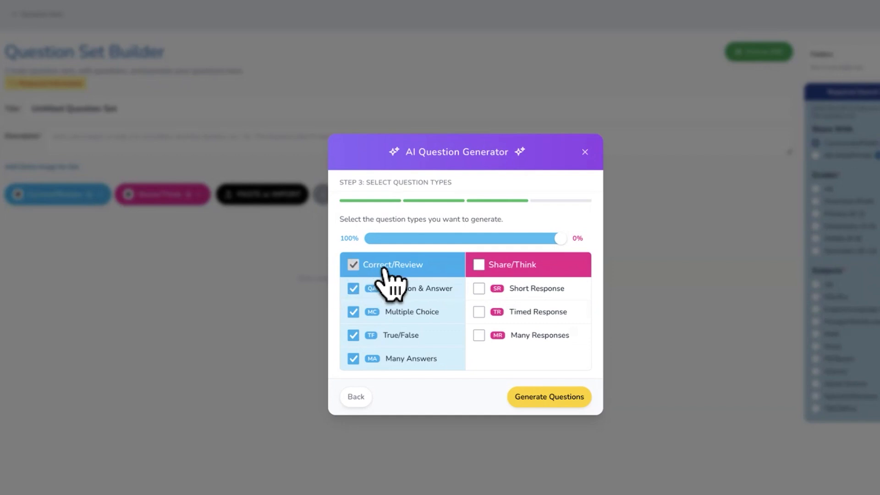
pyautogui.click(482, 265)
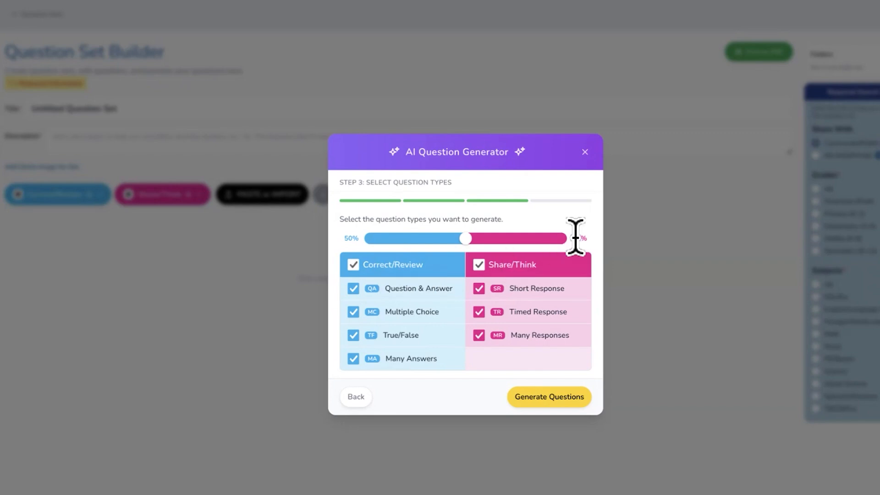
# Set the mix to 40% Correct/Review and 60% Share/Think, excluding the Many Responses and Many Answers types
pyautogui.moveTo(466, 241); pyautogui.dragTo(420, 241)
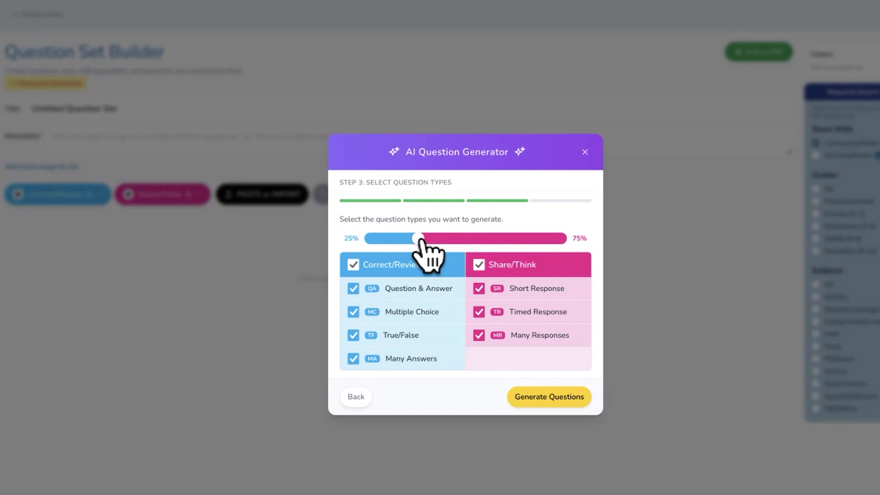
pyautogui.moveTo(421, 239); pyautogui.dragTo(452, 243)
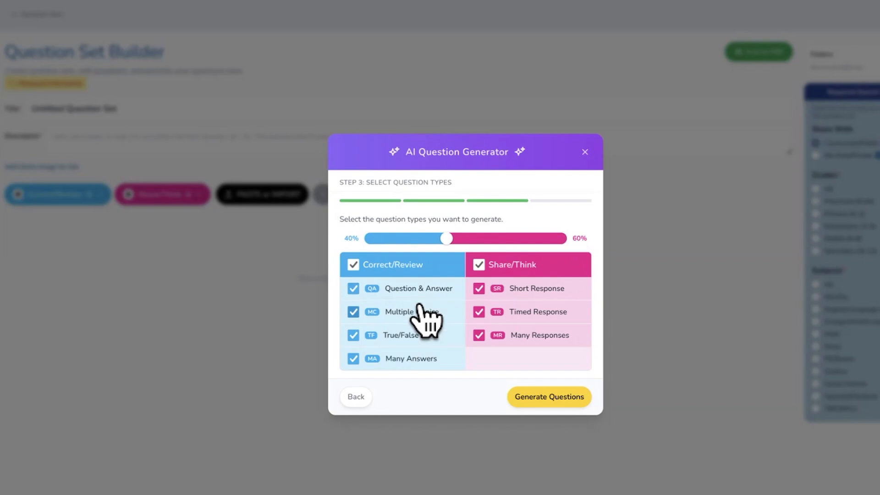
pyautogui.click(479, 336)
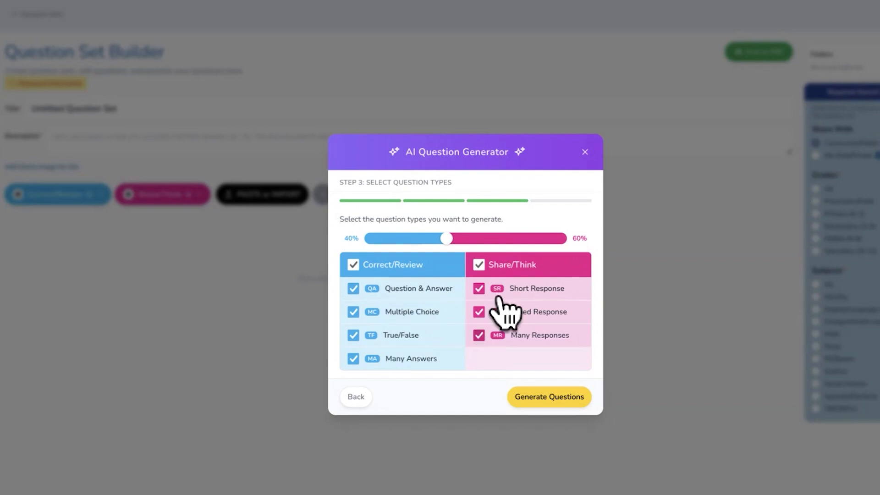
pyautogui.click(480, 336)
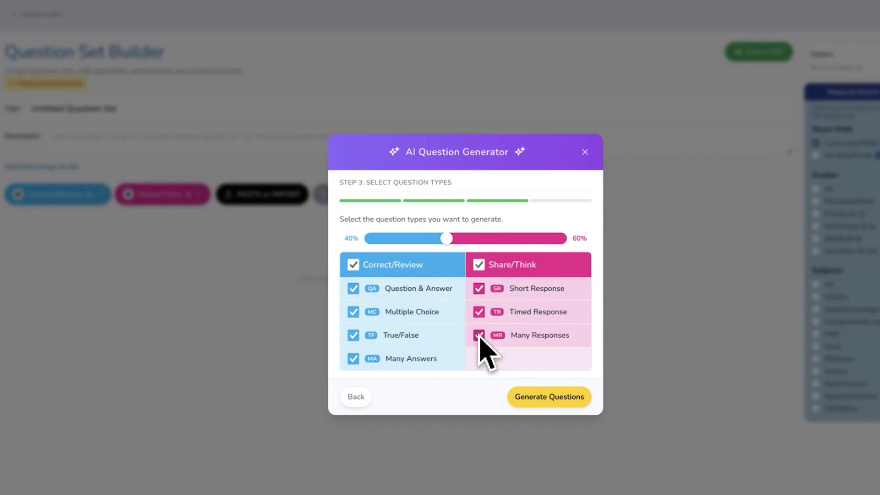
pyautogui.click(479, 336)
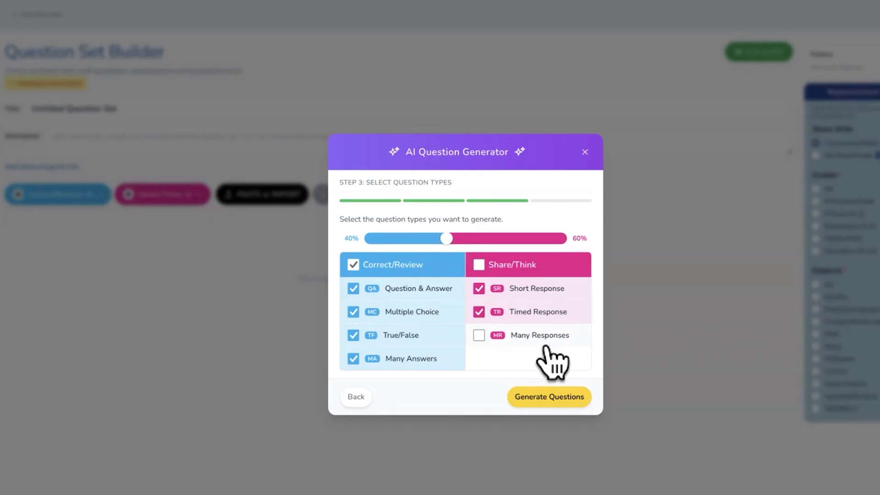
pyautogui.click(355, 362)
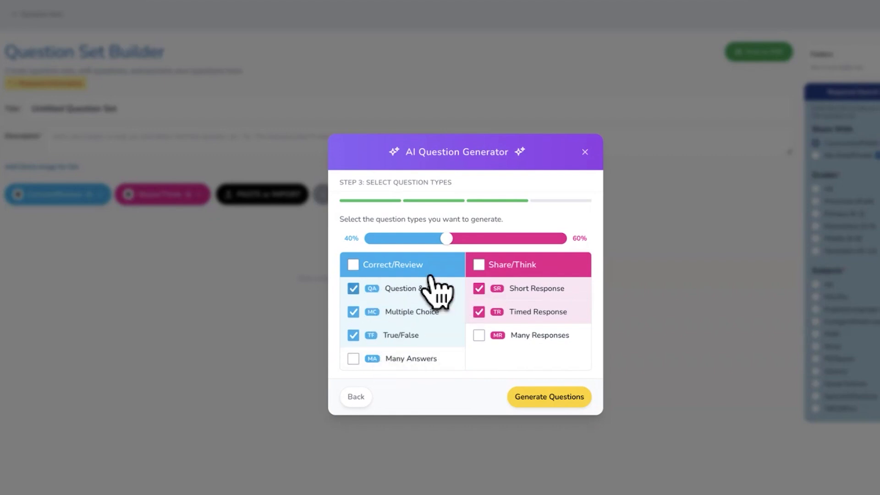
# Exclude all Share/Think types, keep only Multiple Choice and True/False under Correct/Review, and generate the questions
pyautogui.click(479, 266)
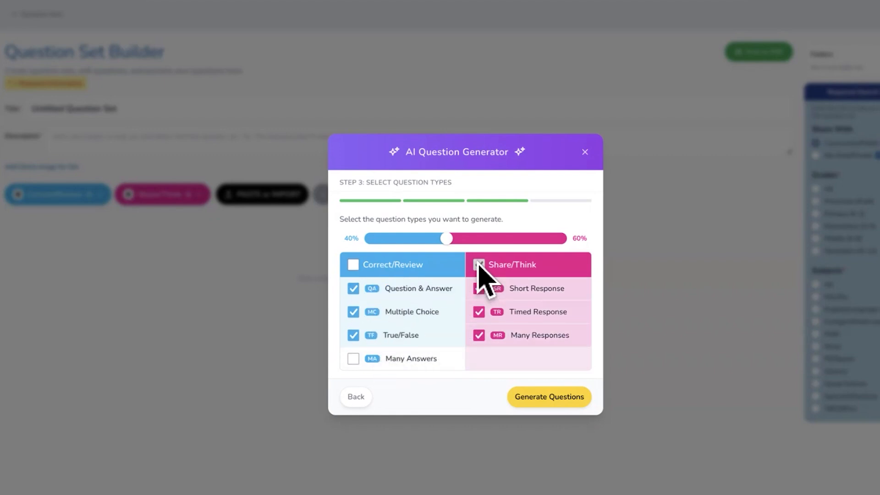
pyautogui.click(479, 265)
pyautogui.click(354, 265)
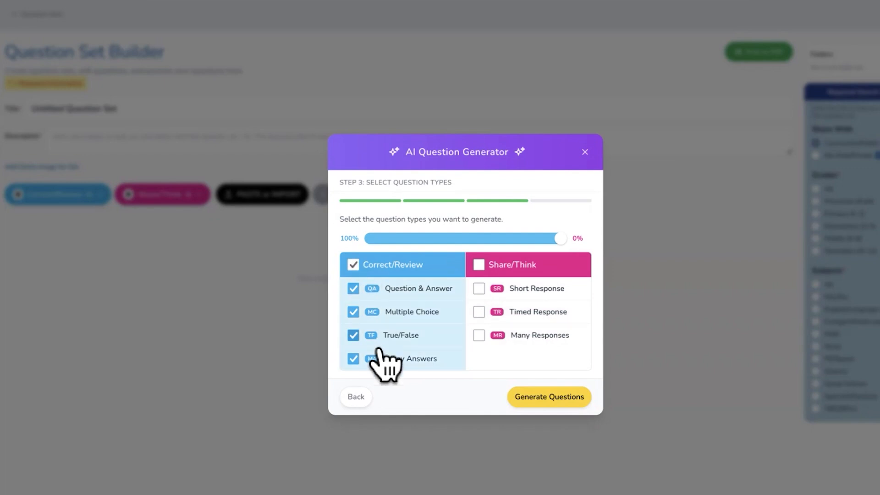
pyautogui.click(353, 288)
pyautogui.click(353, 335)
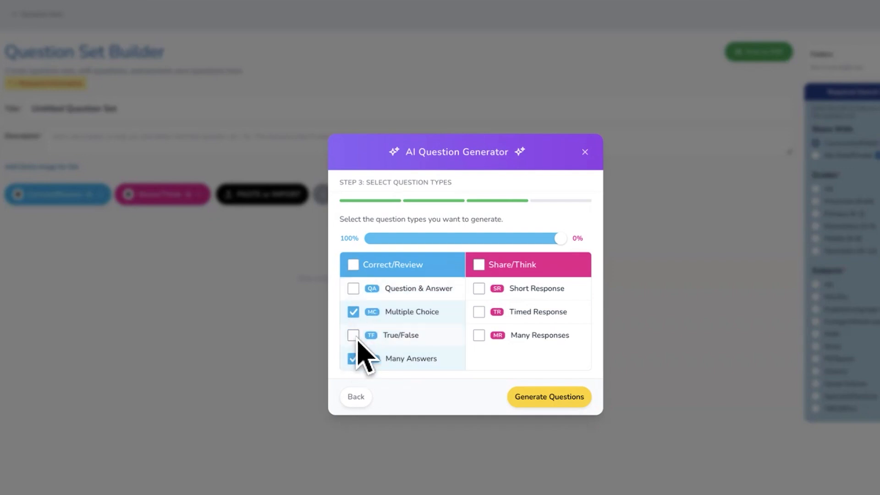
pyautogui.click(355, 337)
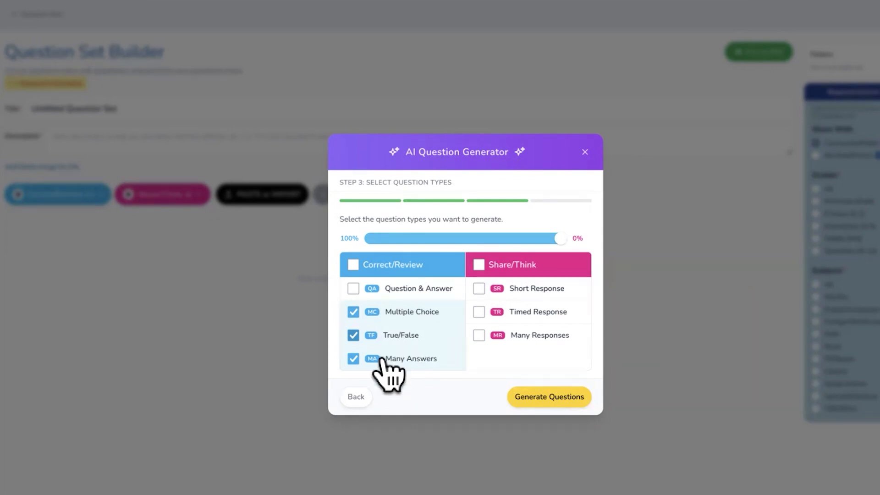
pyautogui.click(354, 359)
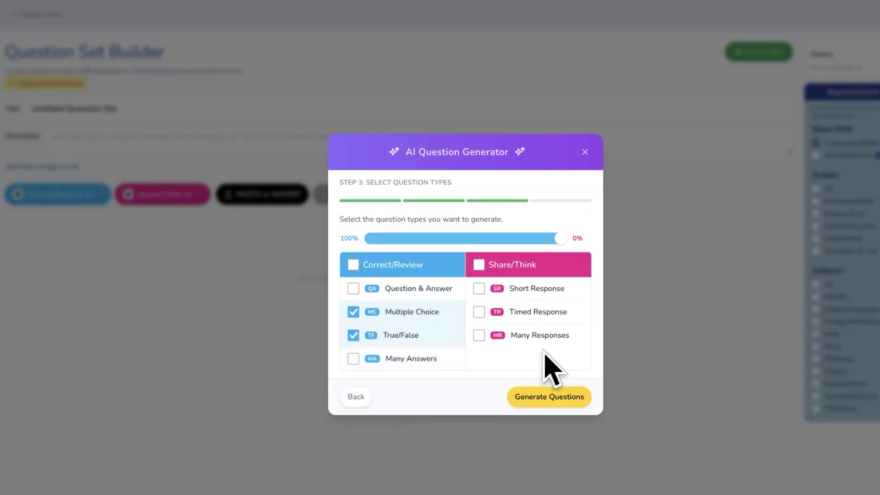
pyautogui.click(541, 398)
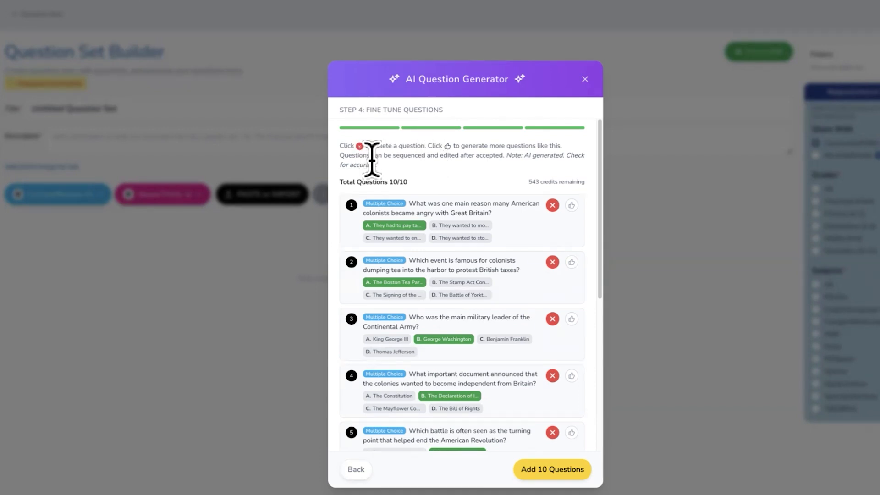
# Delete the generated questions about why colonists became angry, the Revolution beginning before independence was declared, and King George III supporting the colonists' break from Britain
pyautogui.click(553, 205)
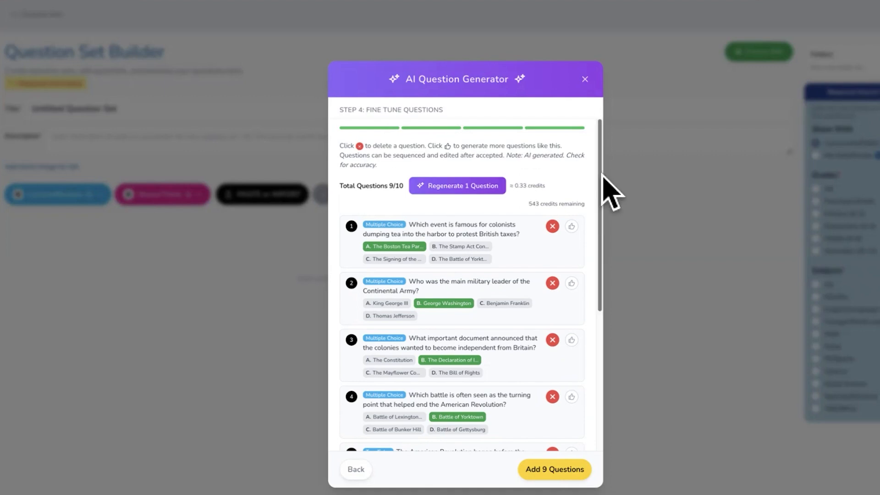
pyautogui.scroll(-3, 596, 215)
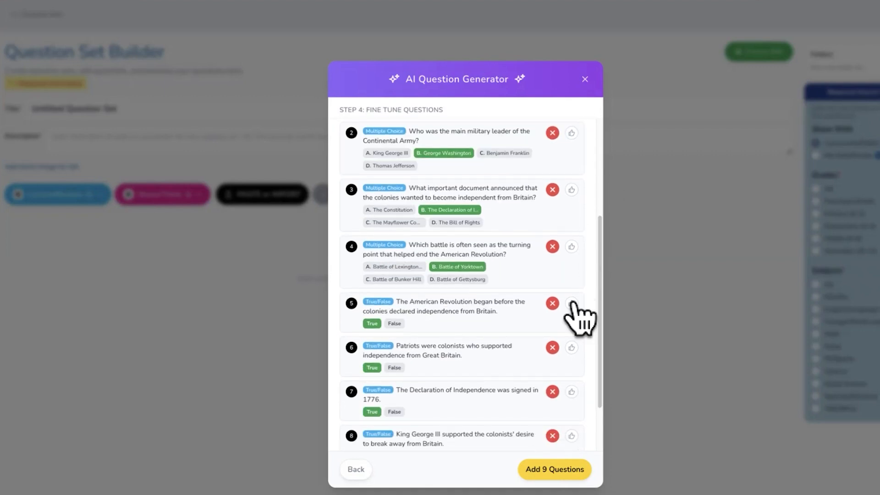
pyautogui.click(553, 301)
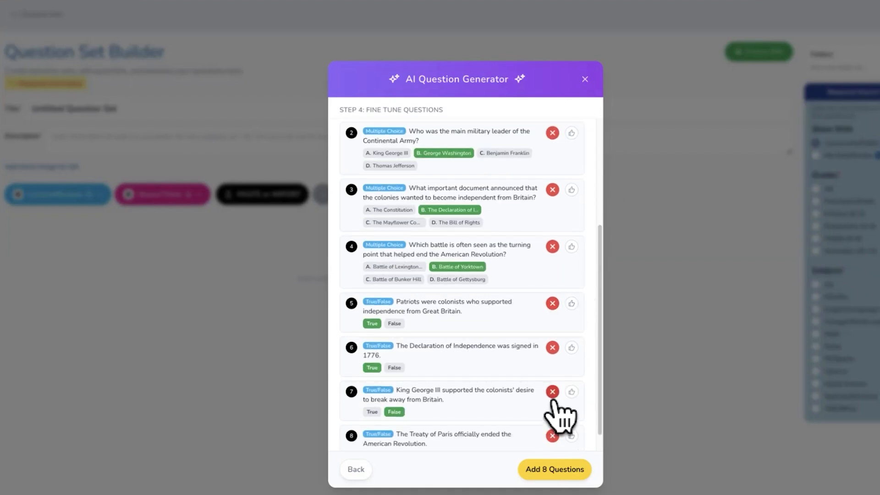
pyautogui.click(553, 391)
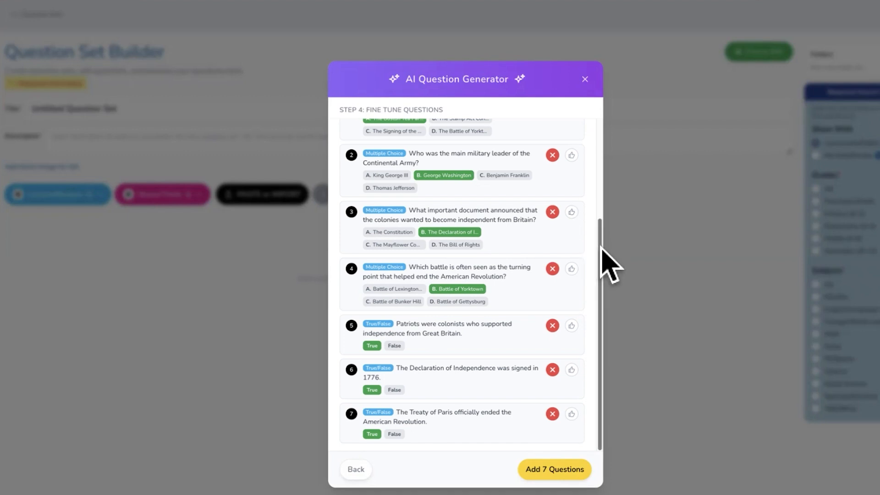
pyautogui.scroll(3, 599, 206)
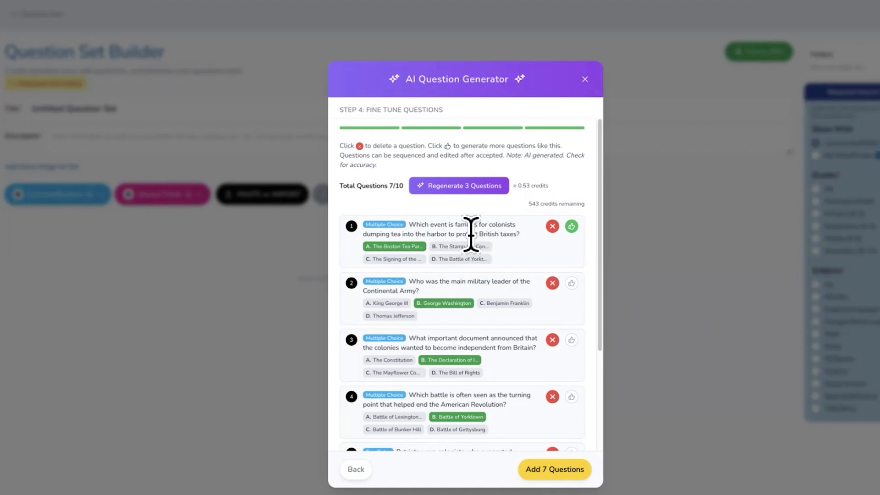
# Mark the independence document question and the Patriots question for more like them, and regenerate the 3 deleted questions
pyautogui.click(572, 340)
pyautogui.moveTo(597, 309); pyautogui.dragTo(575, 379)
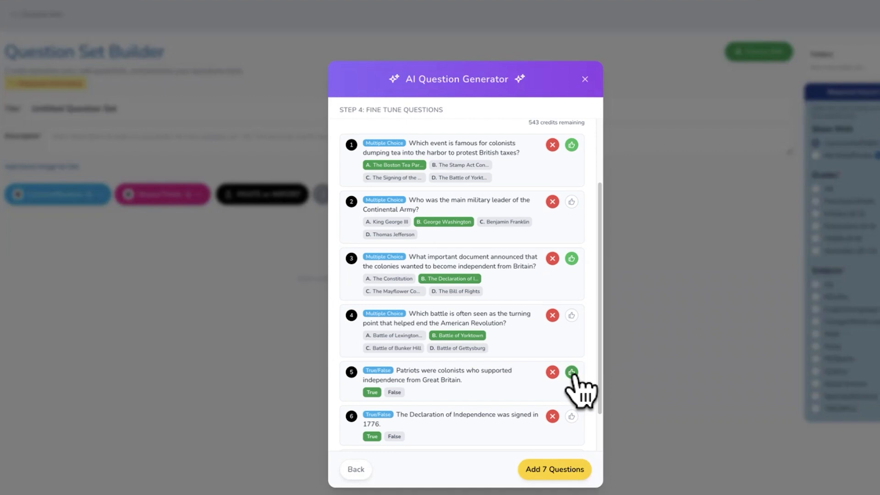
pyautogui.moveTo(599, 307); pyautogui.dragTo(597, 262)
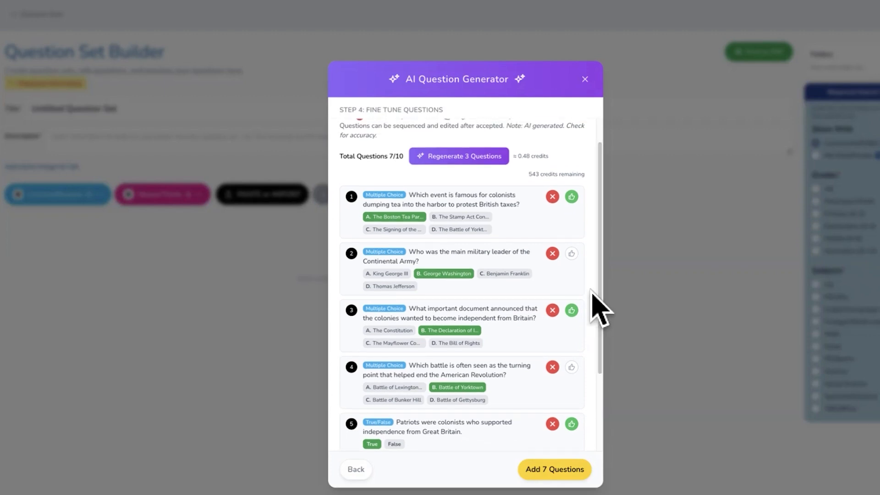
pyautogui.click(454, 160)
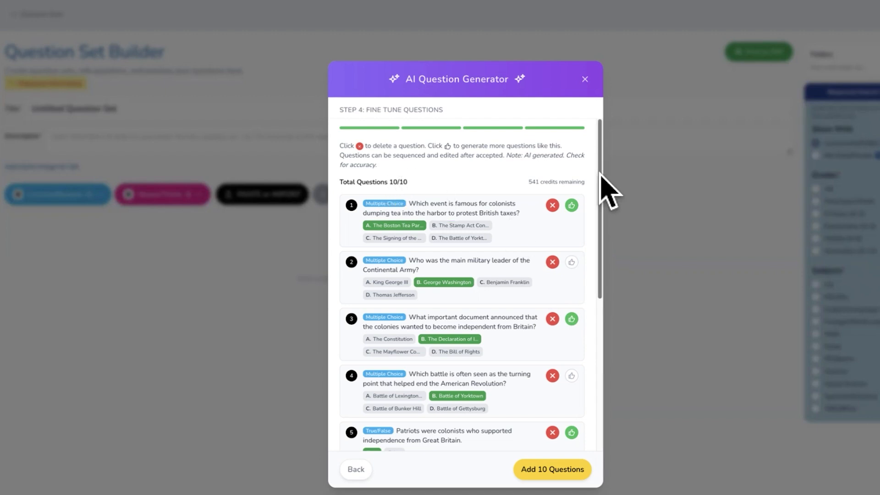
# Review the full list of generated questions and add all 10 to the question set
pyautogui.scroll(-5, 599, 203)
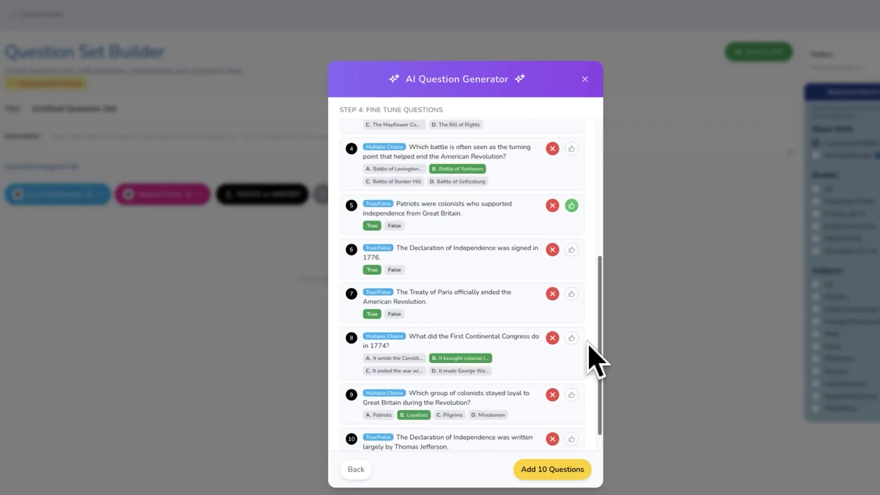
pyautogui.scroll(-1, 596, 362)
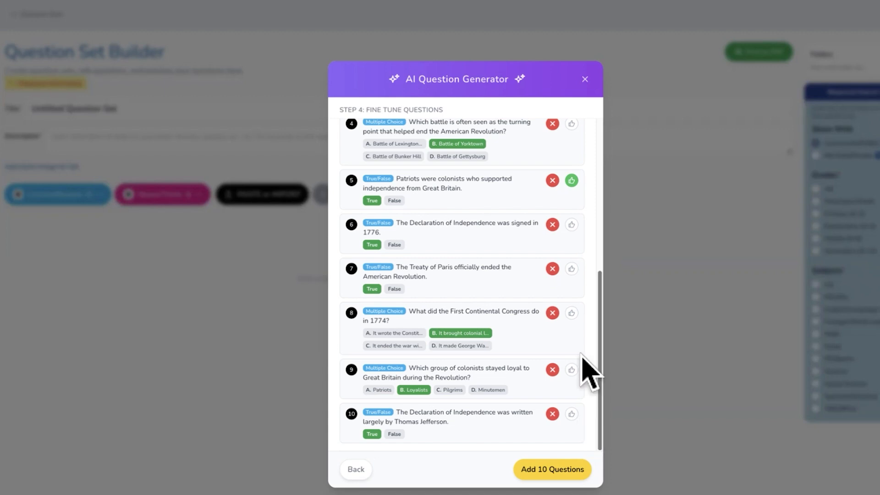
pyautogui.scroll(4, 582, 354)
pyautogui.scroll(1, 578, 220)
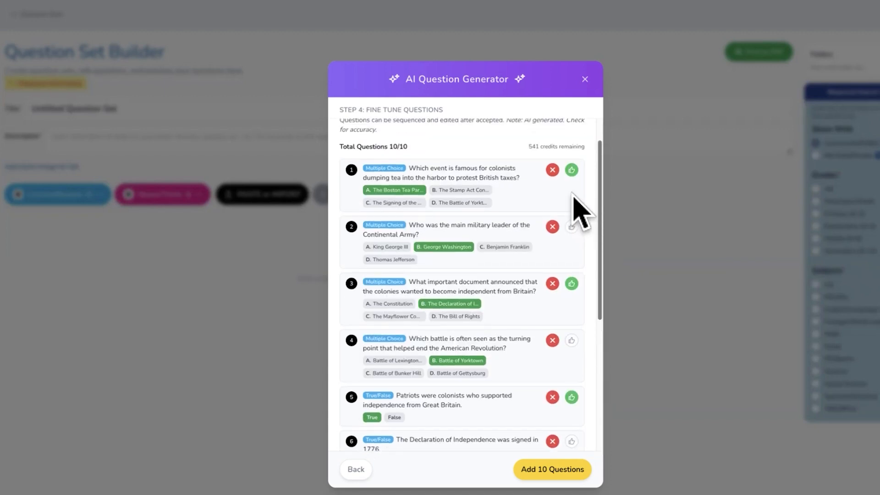
pyautogui.scroll(-1, 574, 195)
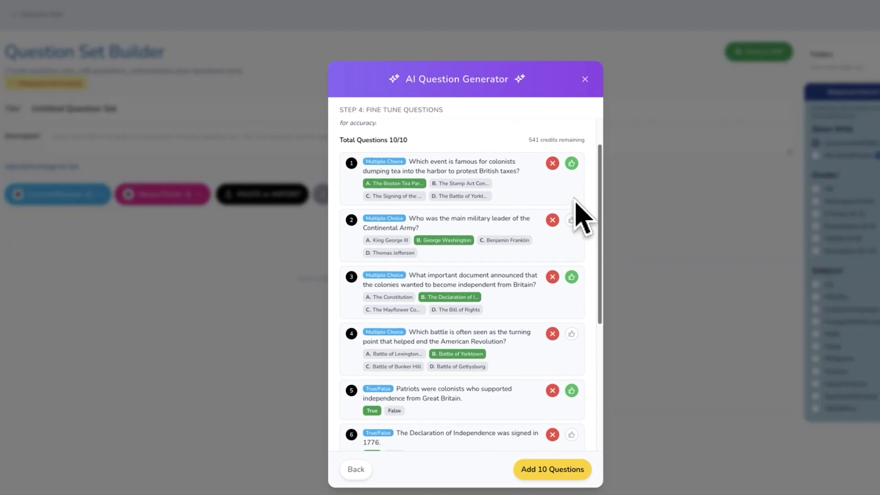
pyautogui.scroll(-3, 576, 202)
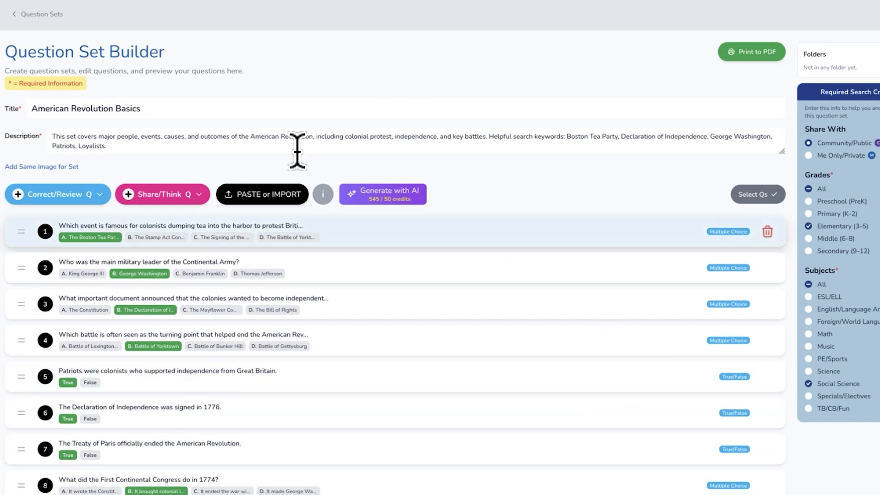
# Examine the question set's generated title and description
pyautogui.moveTo(32, 109); pyautogui.dragTo(150, 110)
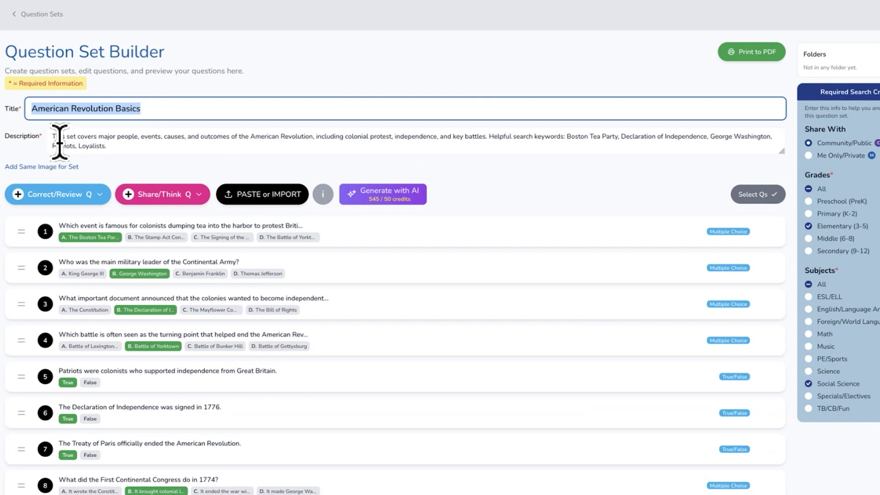
pyautogui.moveTo(55, 140); pyautogui.dragTo(640, 144)
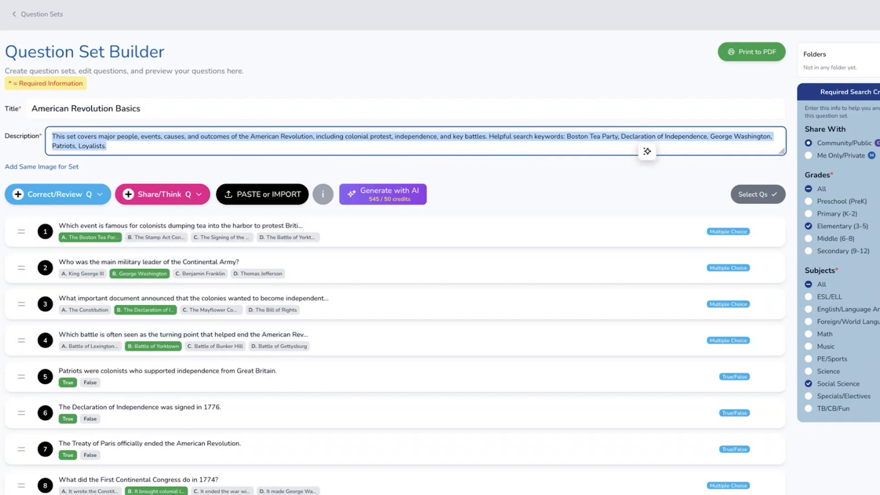
# Reorder the set, moving the Declaration signed in 1776 question to position 3 and the Treaty of Paris question to position 9
pyautogui.scroll(-2, 395, 275)
pyautogui.scroll(1, 395, 275)
pyautogui.scroll(-1, 395, 275)
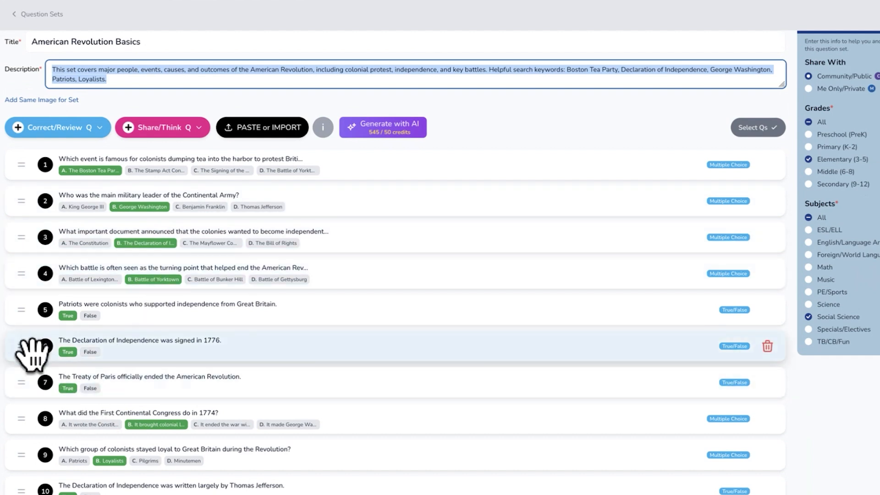
pyautogui.moveTo(33, 353); pyautogui.dragTo(34, 238)
pyautogui.moveTo(37, 381); pyautogui.dragTo(29, 453)
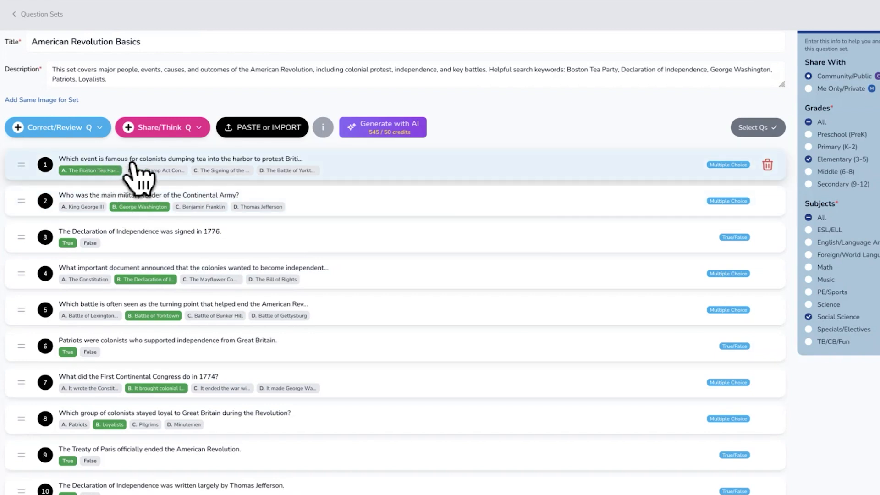
# Open the Boston Tea Party question for editing, check its wording and answers, and close it without changes
pyautogui.click(250, 161)
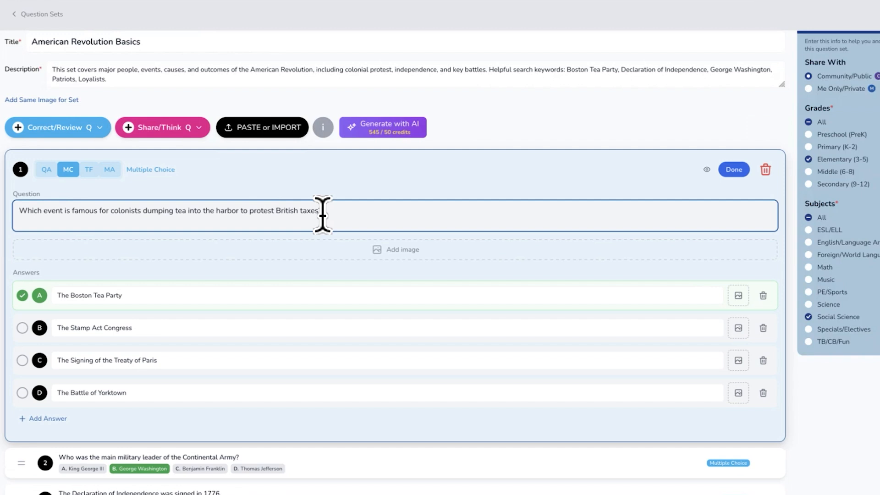
pyautogui.moveTo(322, 214); pyautogui.dragTo(15, 214)
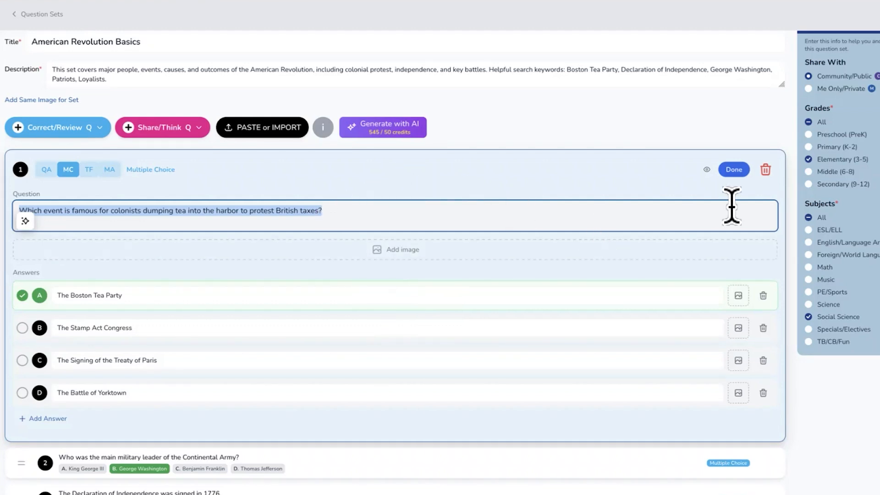
pyautogui.click(736, 170)
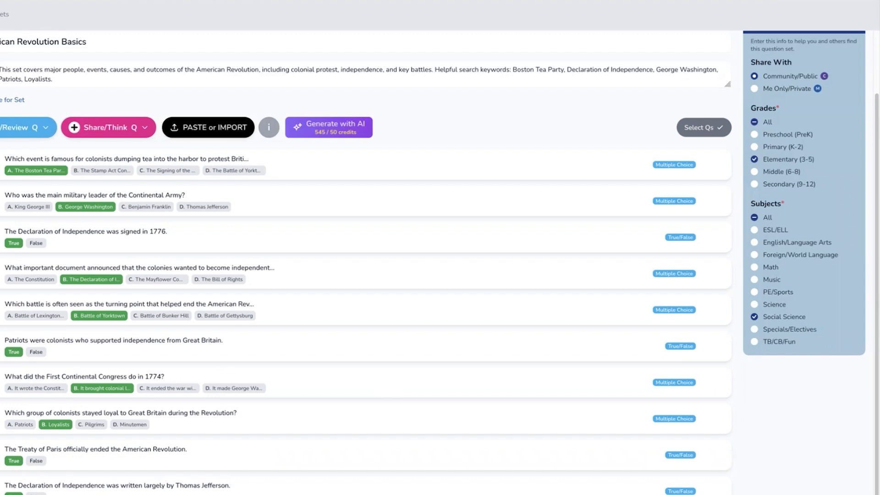
# Append "(5th Grade)" to the question set's title
pyautogui.scroll(1, 440, 263)
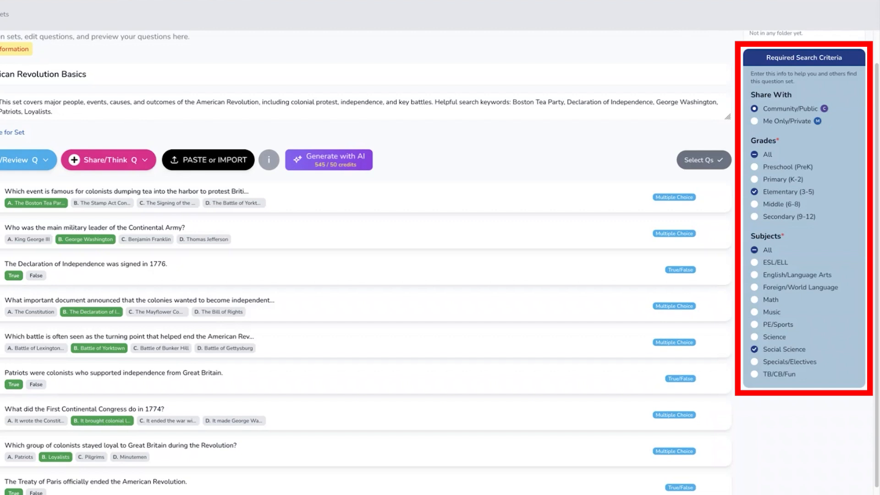
pyautogui.click(104, 75)
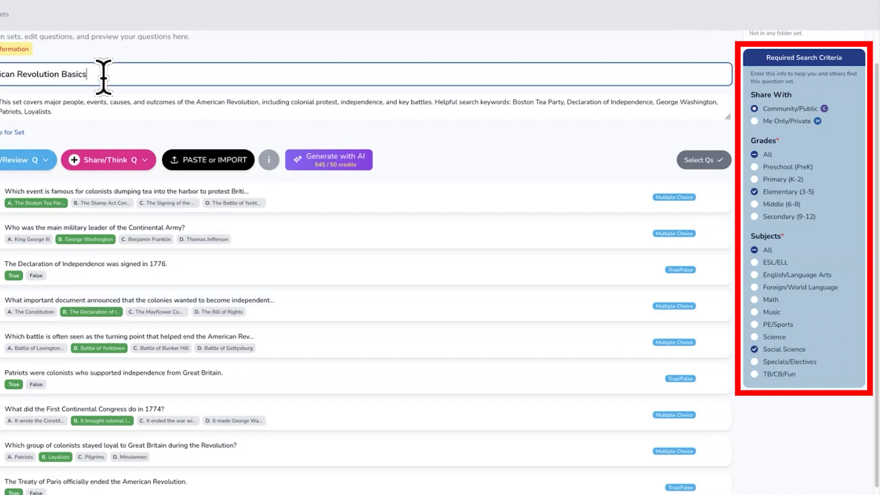
pyautogui.write('(')
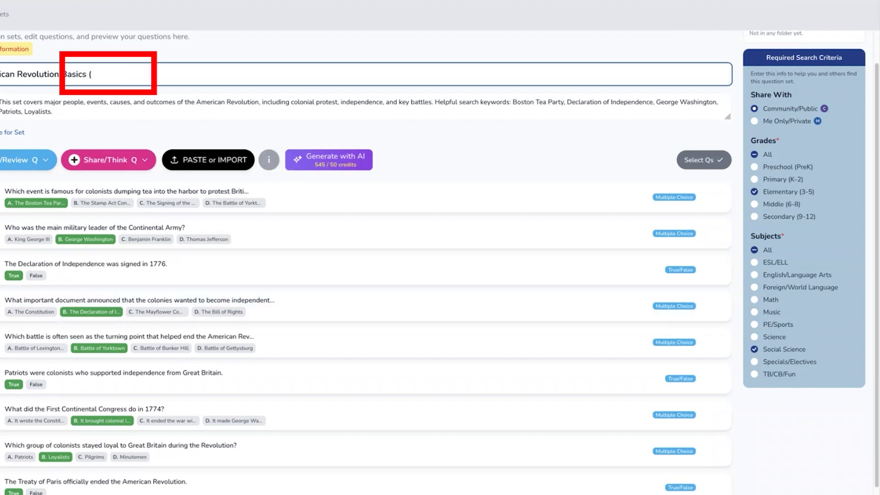
pyautogui.write('%')
pyautogui.press('BackSpace')
pyautogui.write('5th')
pyautogui.press('BackSpace')
pyautogui.write('h Grade)')
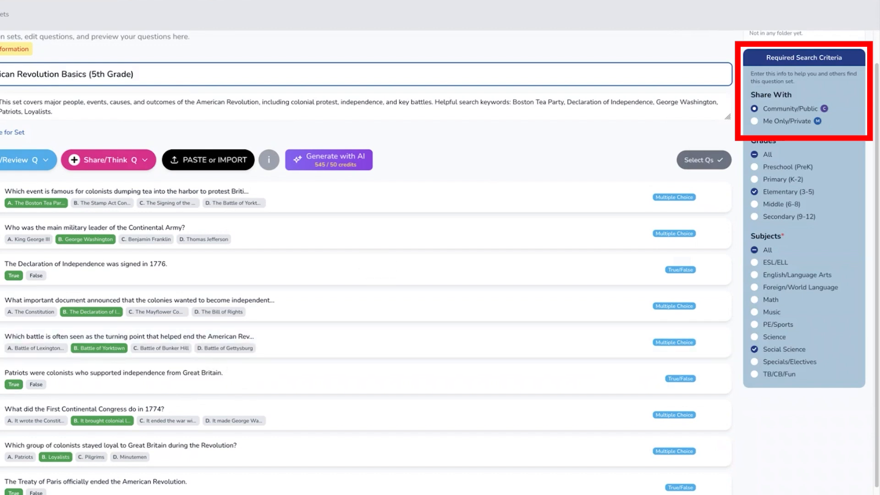
# Set sharing to Me Only/Private, save the question set, and start a new blank one
pyautogui.click(754, 121)
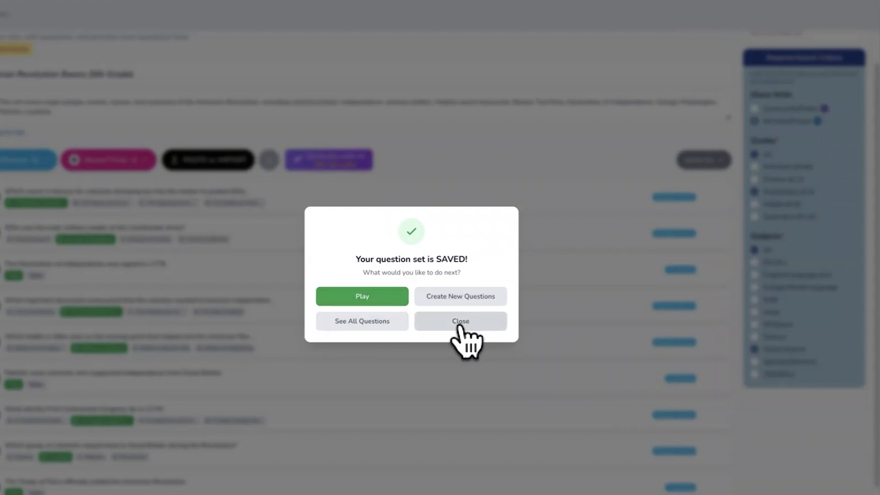
pyautogui.click(457, 299)
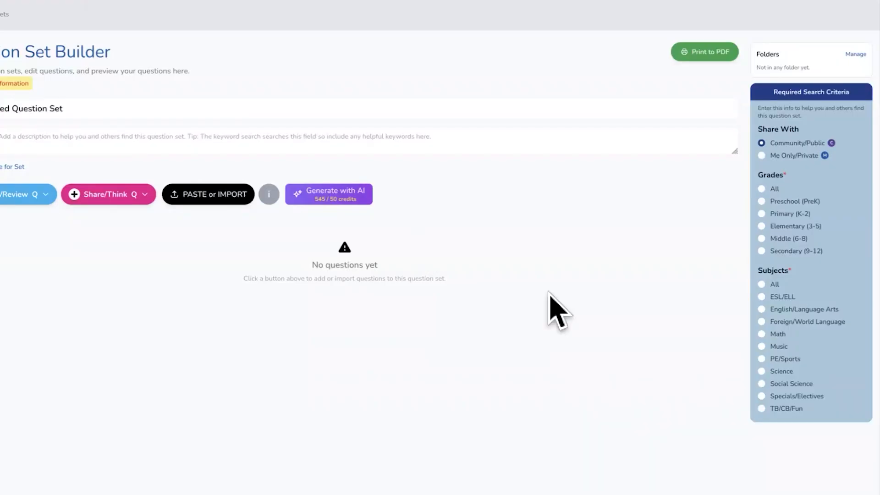